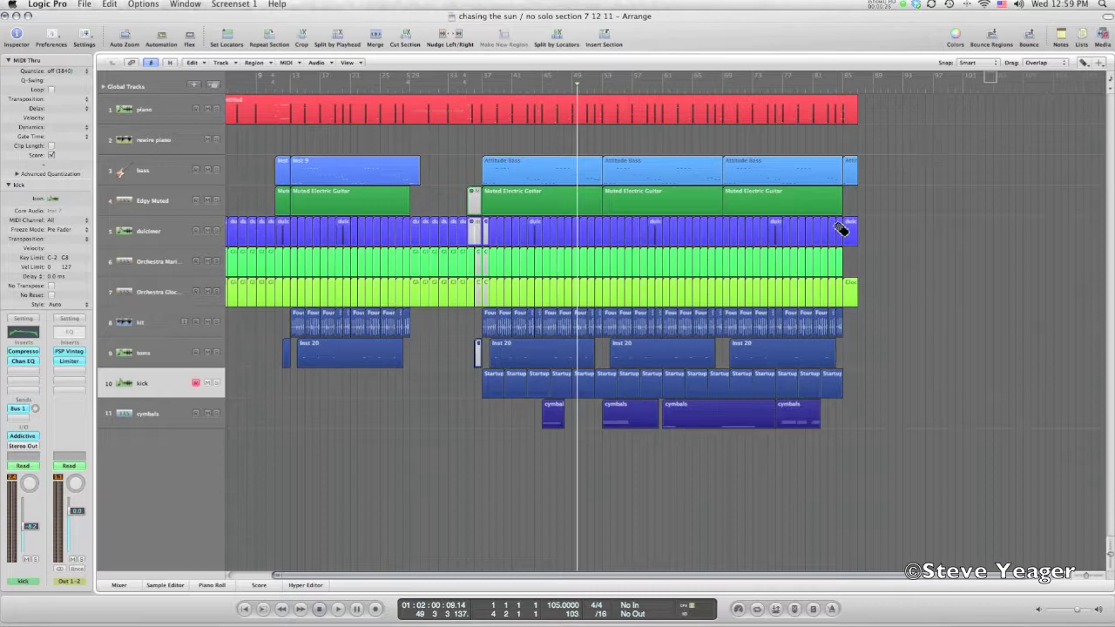
# Step: Show the Mixer below the arrange tracks of the 'chasing the sun' project
pyautogui.press('x')
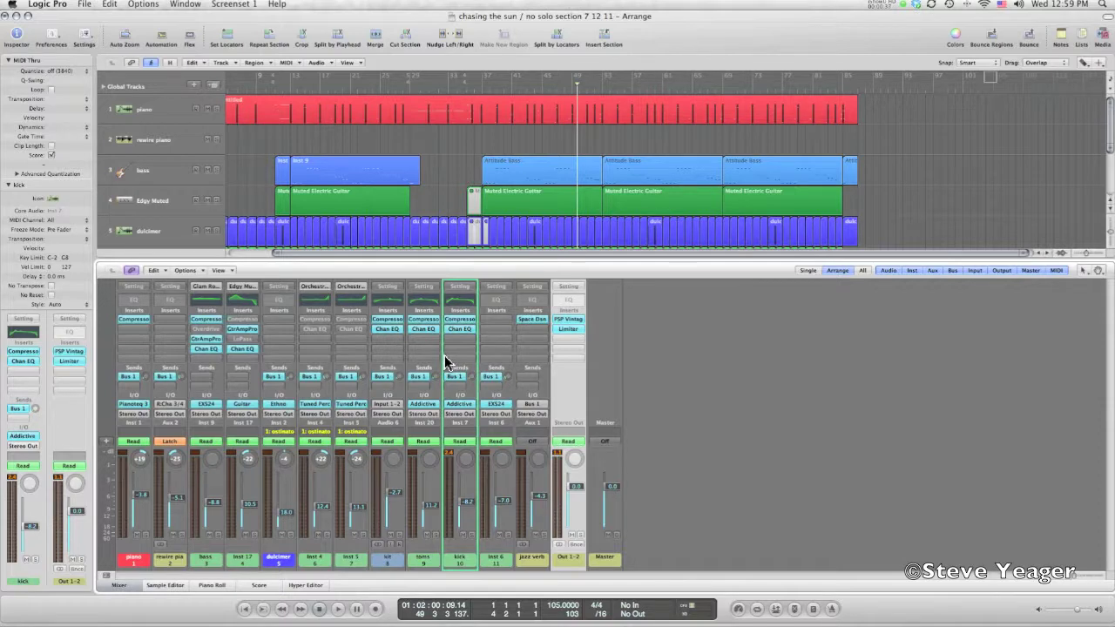
# Step: Send the selected instrument channels to Bus 15 at 0.0 dB, tapped pre-fader
pyautogui.click(492, 373)
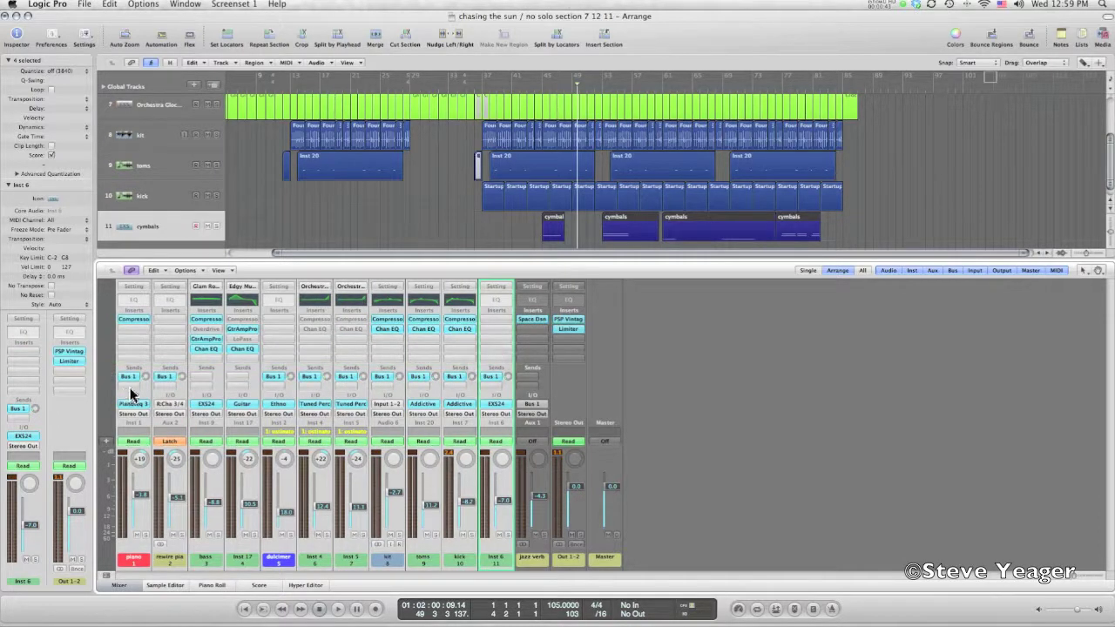
pyautogui.click(130, 393)
pyautogui.moveTo(137, 397)
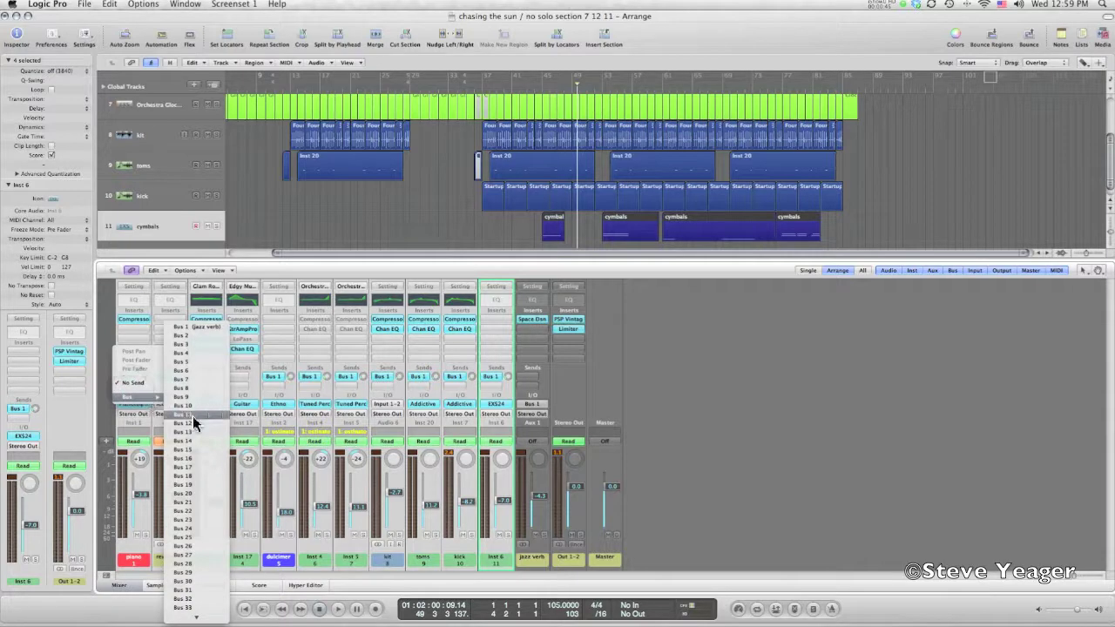
pyautogui.click(197, 450)
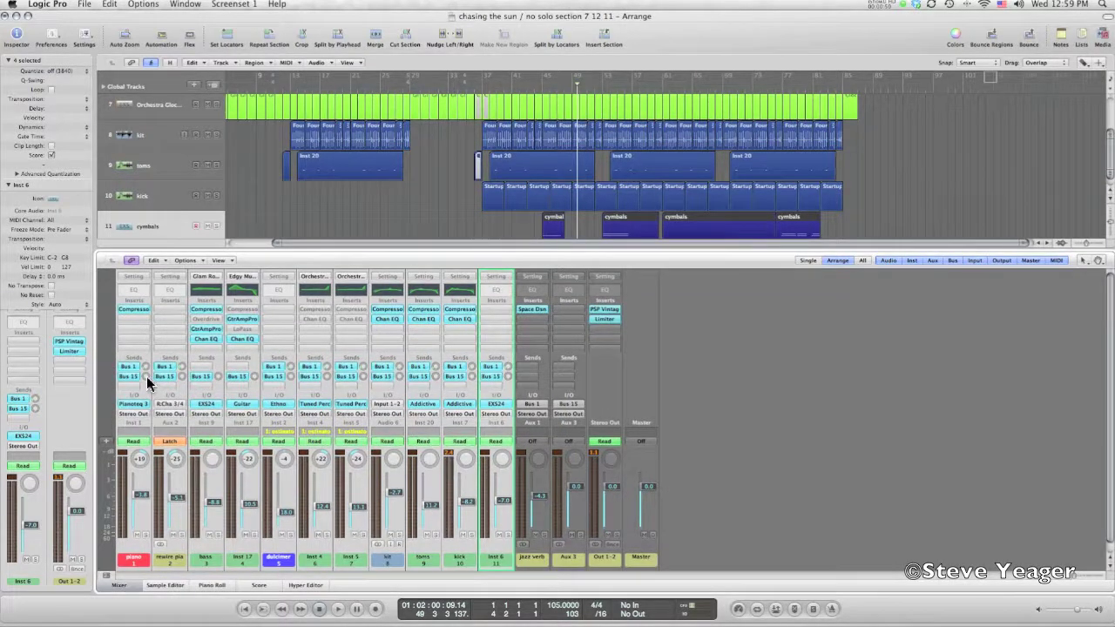
pyautogui.keyDown('alt'); pyautogui.click(144, 376); pyautogui.keyUp('alt')
pyautogui.click(130, 379)
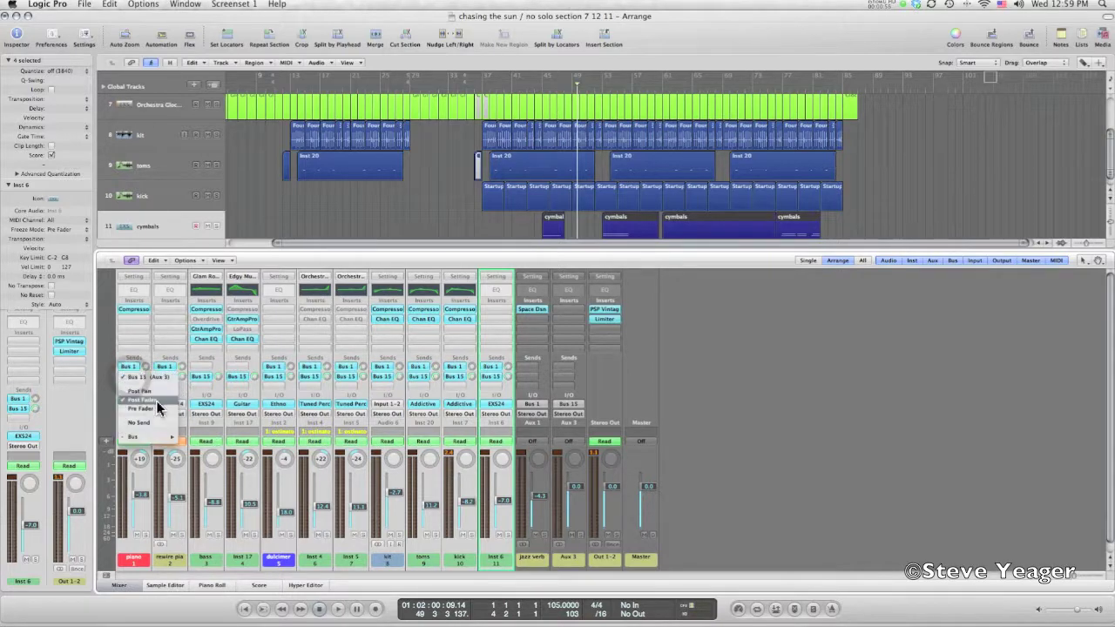
pyautogui.click(155, 409)
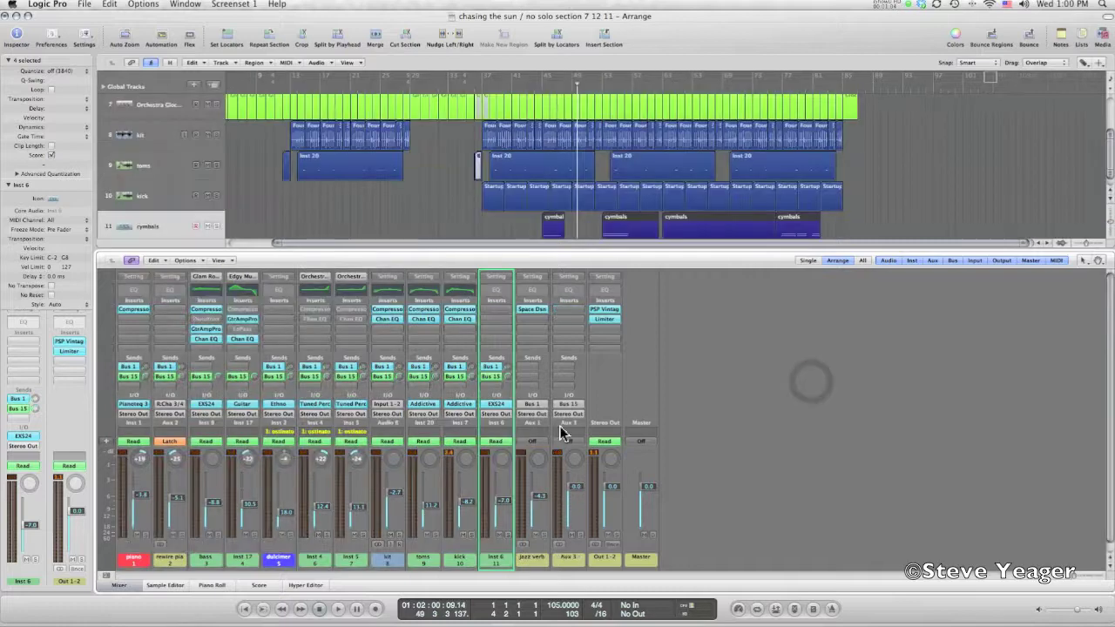
# Step: Rename the Aux 3 return channel to 'prefader verb'
pyautogui.click(565, 561)
pyautogui.doubleClick(565, 558)
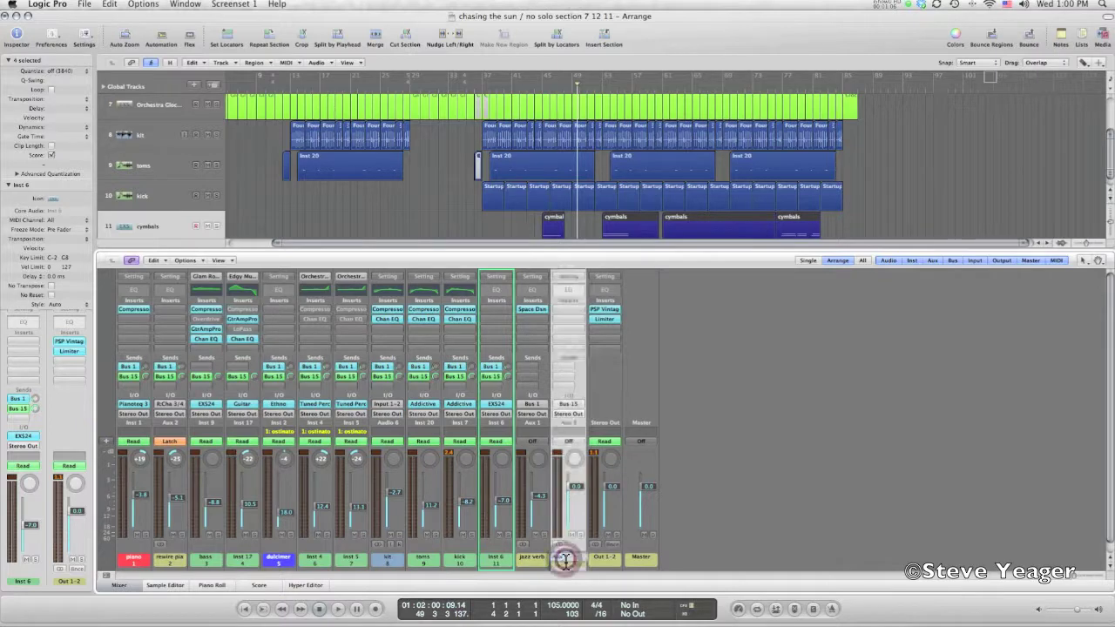
pyautogui.write('prefader')
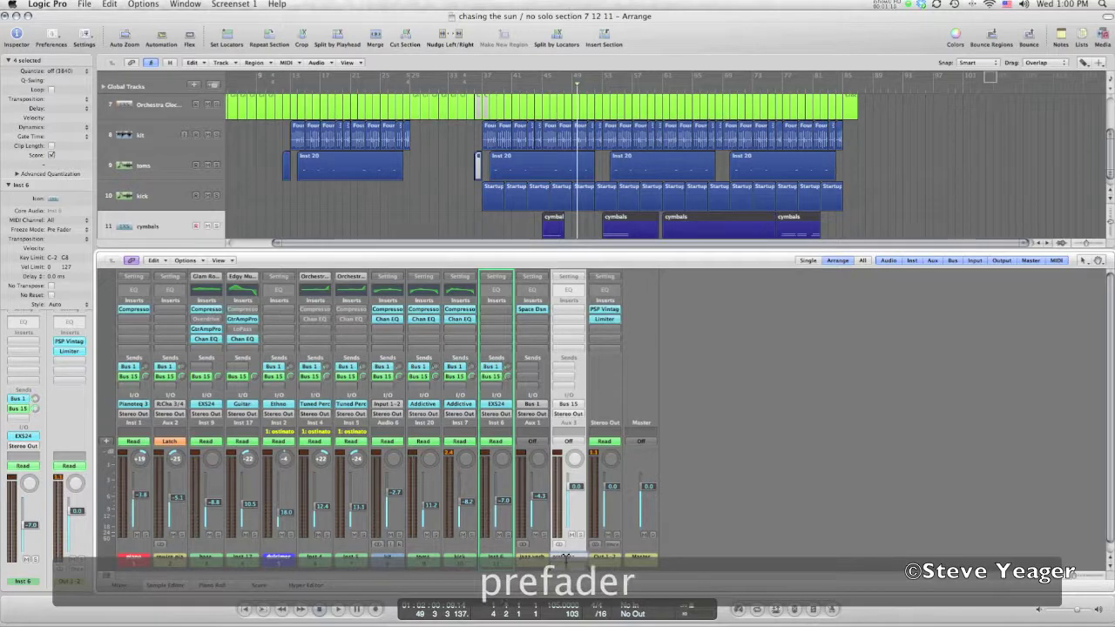
pyautogui.write(' verb')
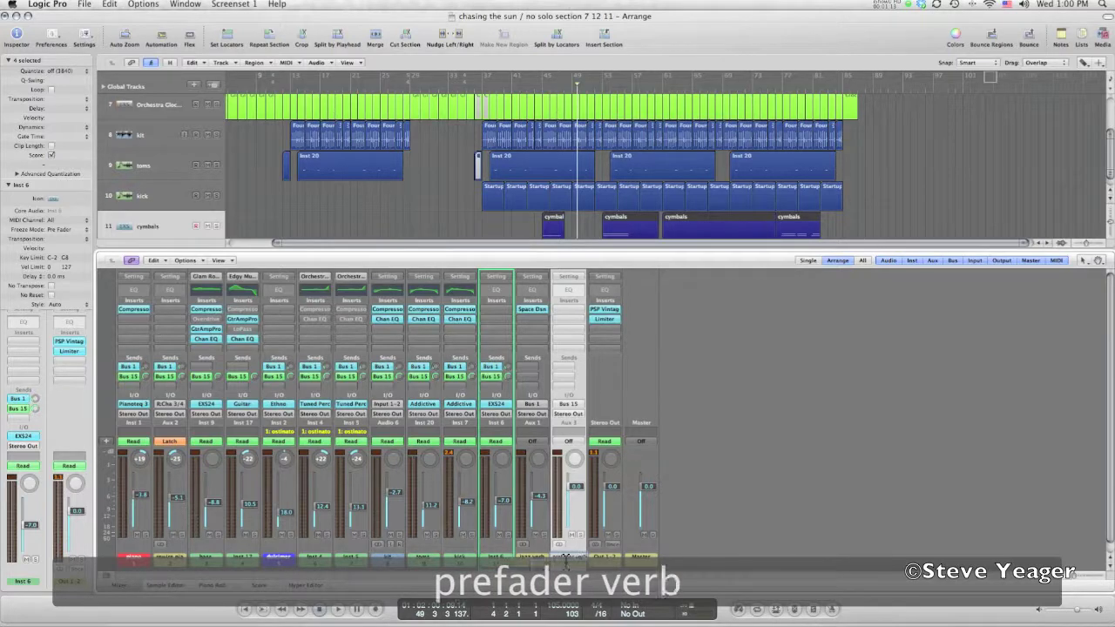
# Step: Insert a stereo Space Designer reverb on the prefader verb return
pyautogui.click(567, 311)
pyautogui.moveTo(593, 406)
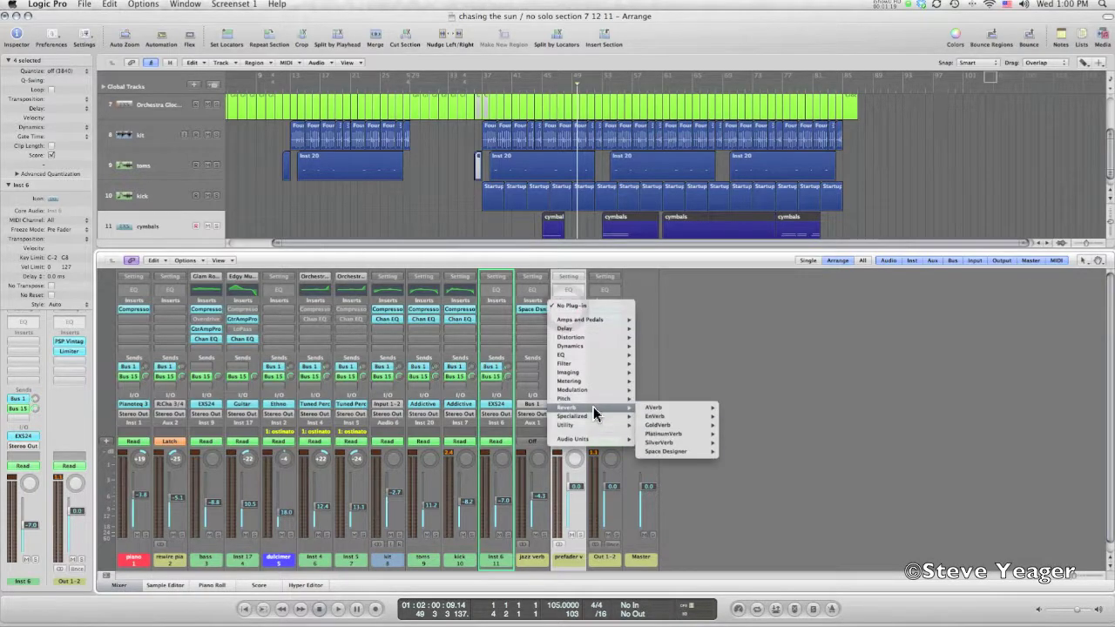
pyautogui.moveTo(660, 446)
pyautogui.click(723, 452)
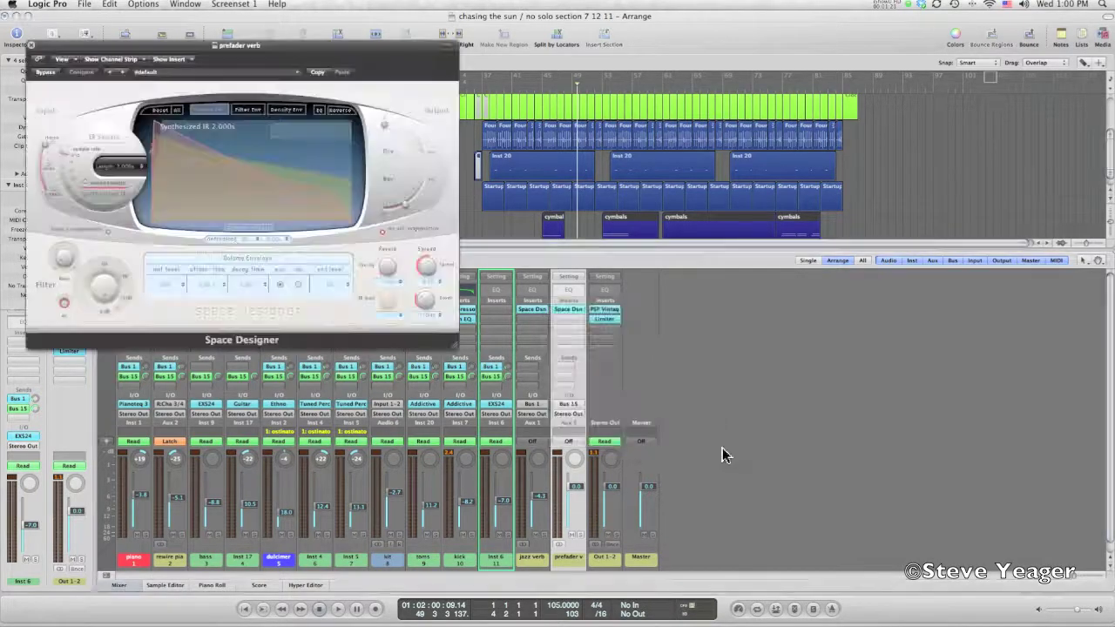
# Step: Load the 02.9s Big Concert Hall preset and set the reverb level to -14.0 dB
pyautogui.click(292, 71)
pyautogui.moveTo(358, 197)
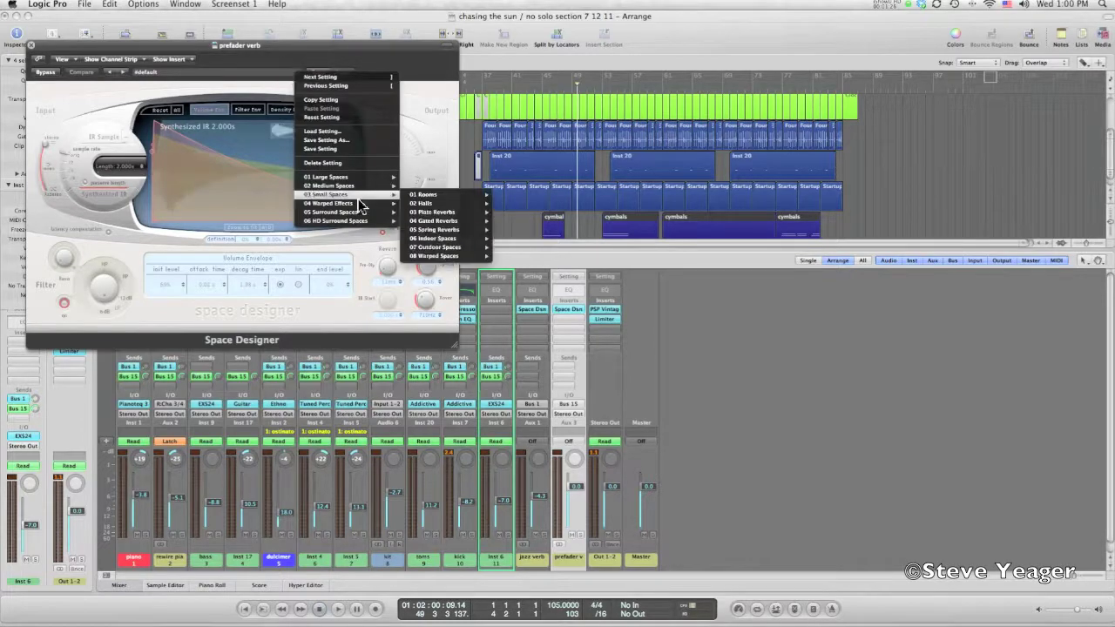
pyautogui.moveTo(349, 176)
pyautogui.moveTo(470, 212)
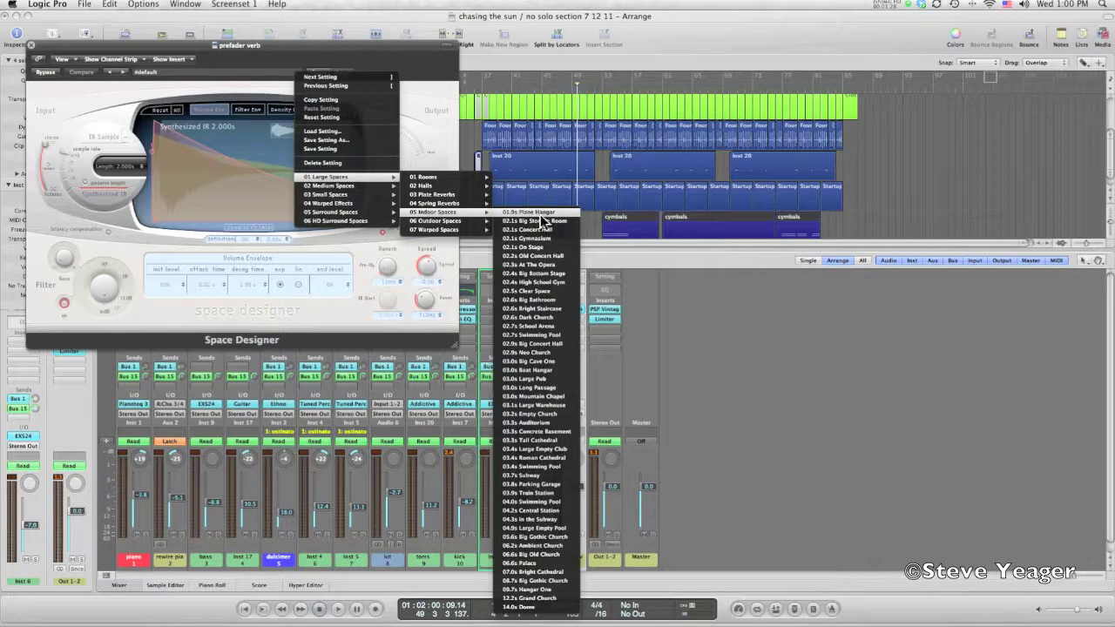
pyautogui.click(553, 349)
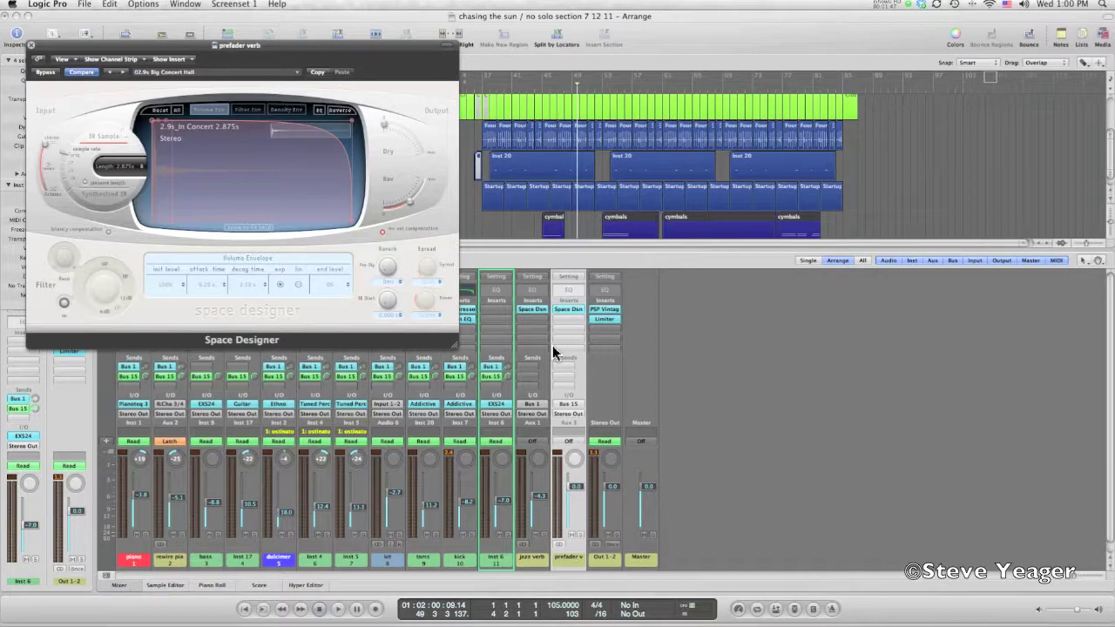
pyautogui.moveTo(409, 207)
pyautogui.moveTo(414, 207); pyautogui.dragTo(410, 204)
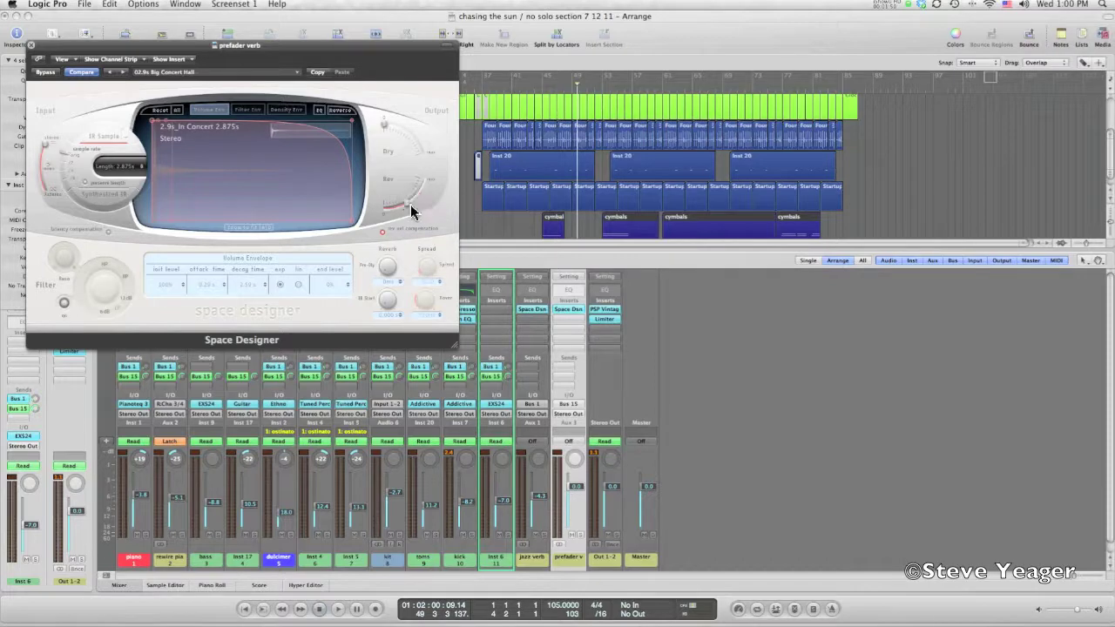
# Step: Close Space Designer and lower the prefader verb fader to about -15 dB during playback
pyautogui.click(32, 44)
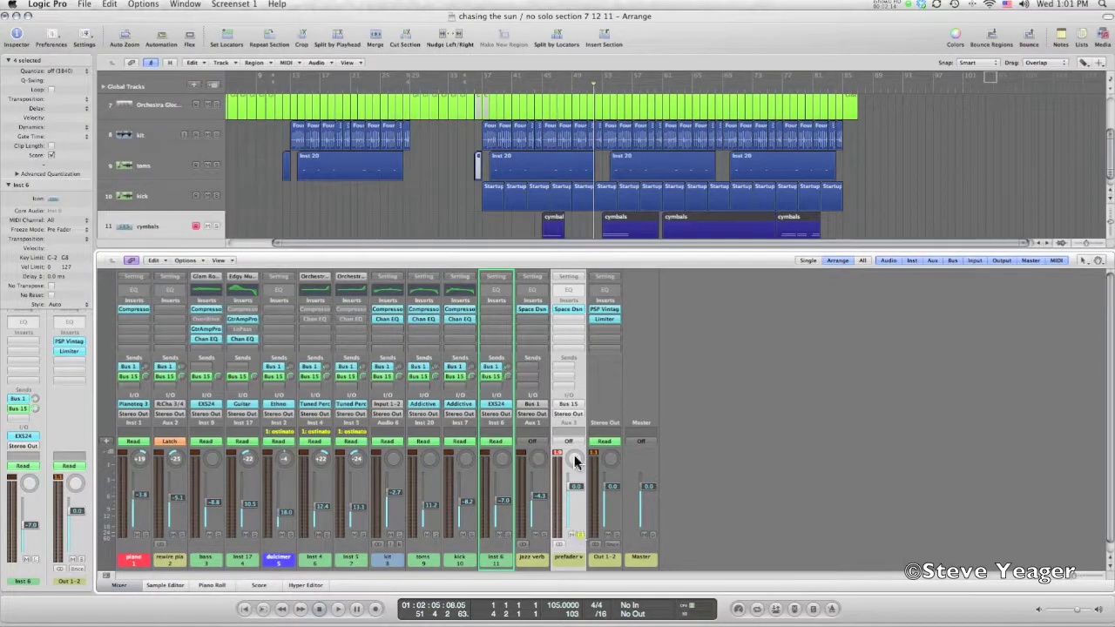
pyautogui.moveTo(575, 477); pyautogui.dragTo(575, 506)
pyautogui.press('space')
pyautogui.moveTo(575, 512); pyautogui.dragTo(573, 517)
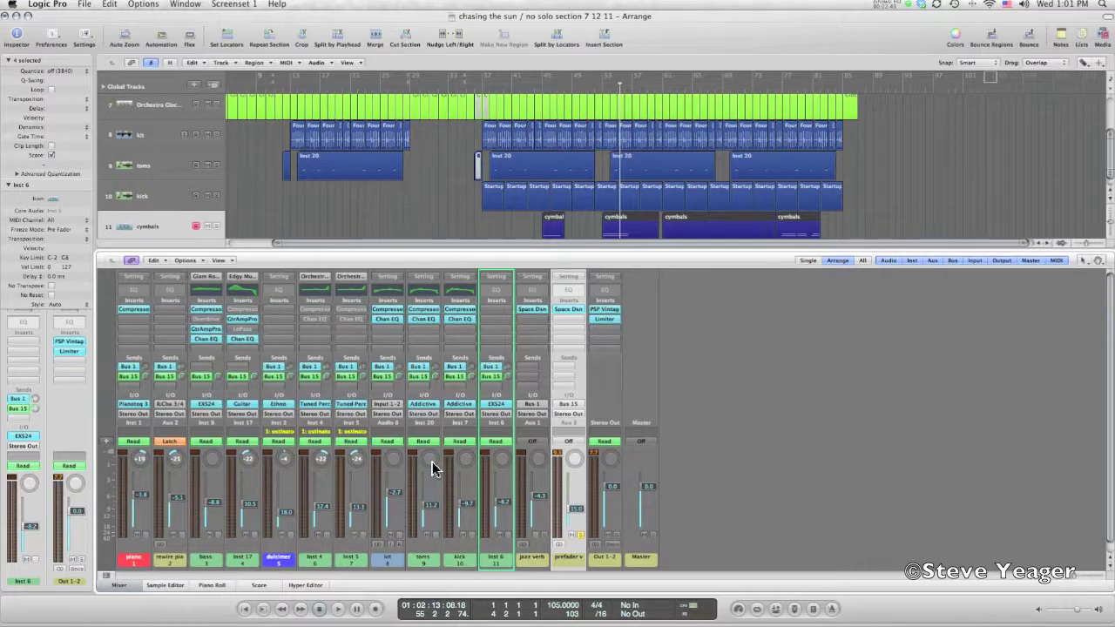
# Step: Hide the mixer, show volume automation on all tracks, and place the playhead at bar 61
pyautogui.press('x')
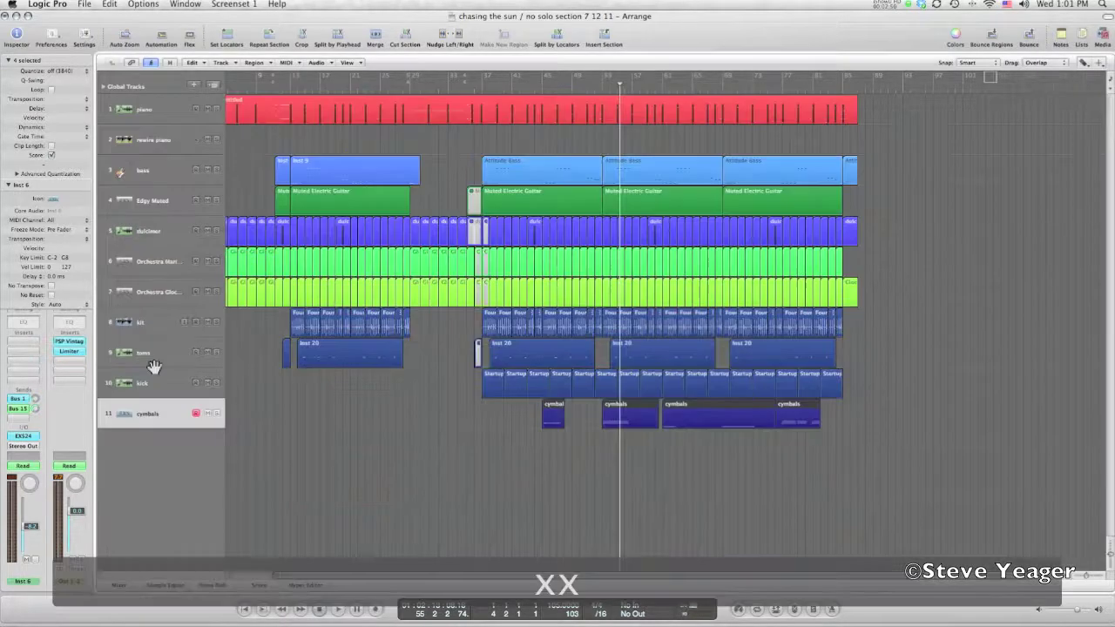
pyautogui.press('a')
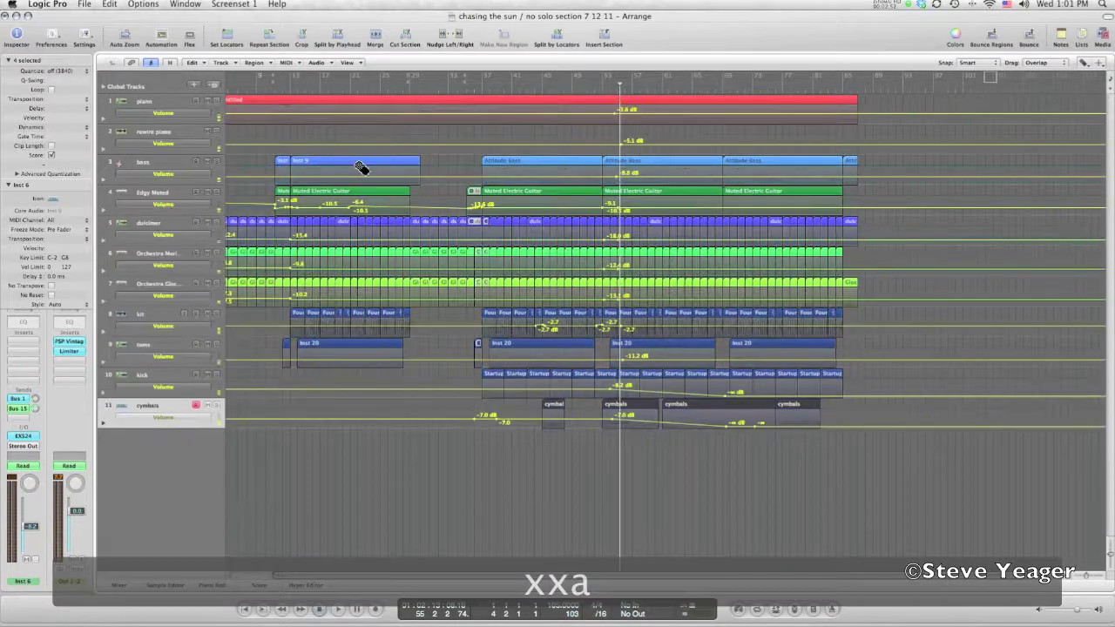
pyautogui.press('Escape')
pyautogui.press('Escape')
pyautogui.click(650, 87)
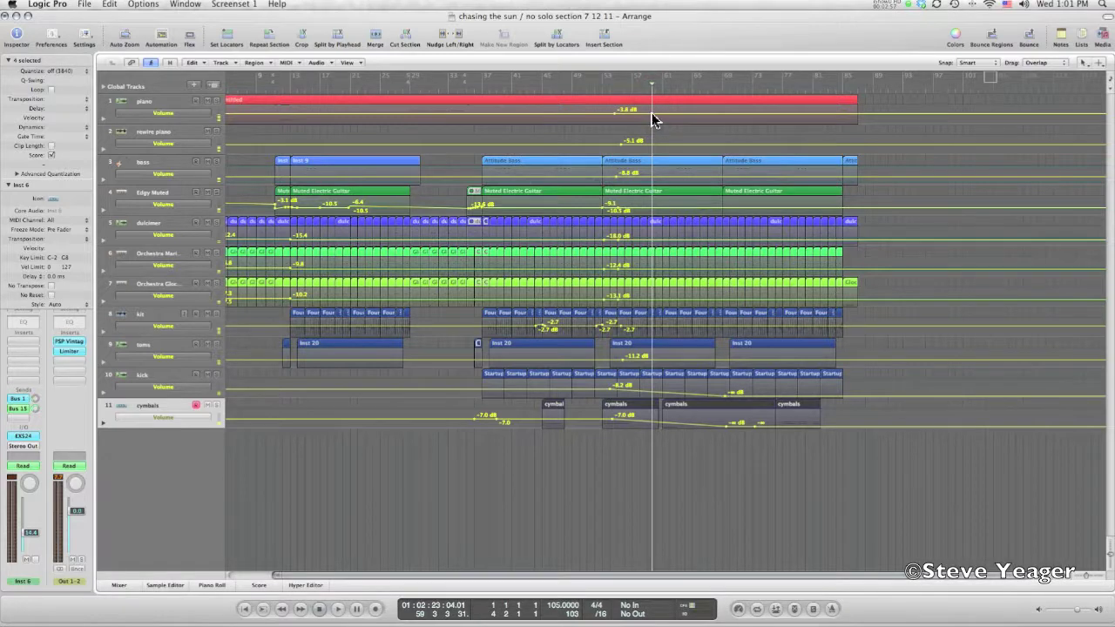
pyautogui.press('.')
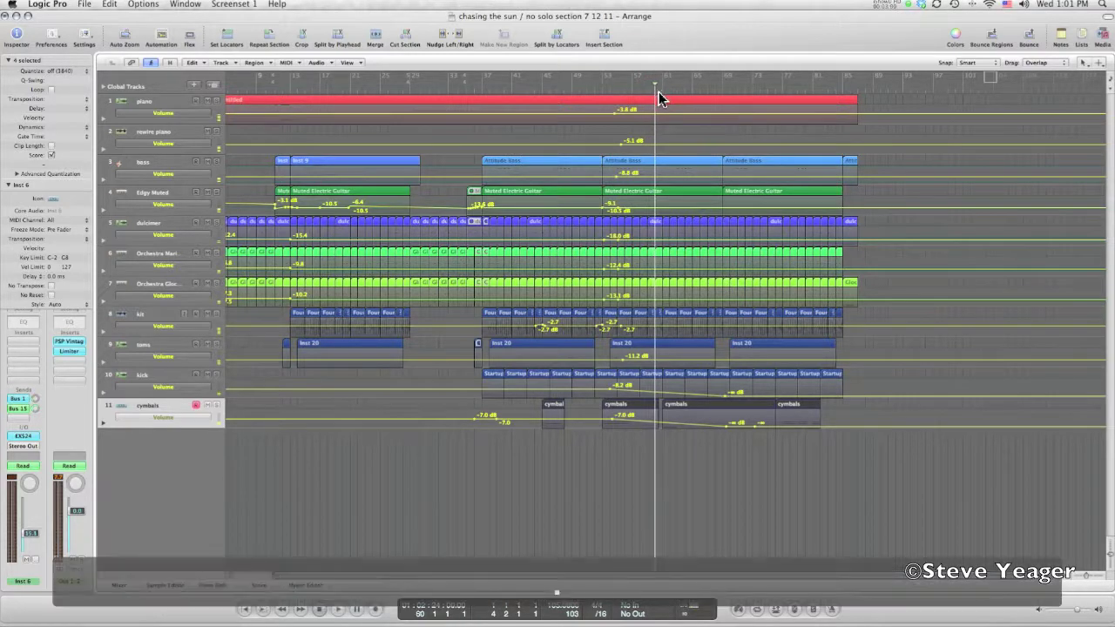
pyautogui.press('.')
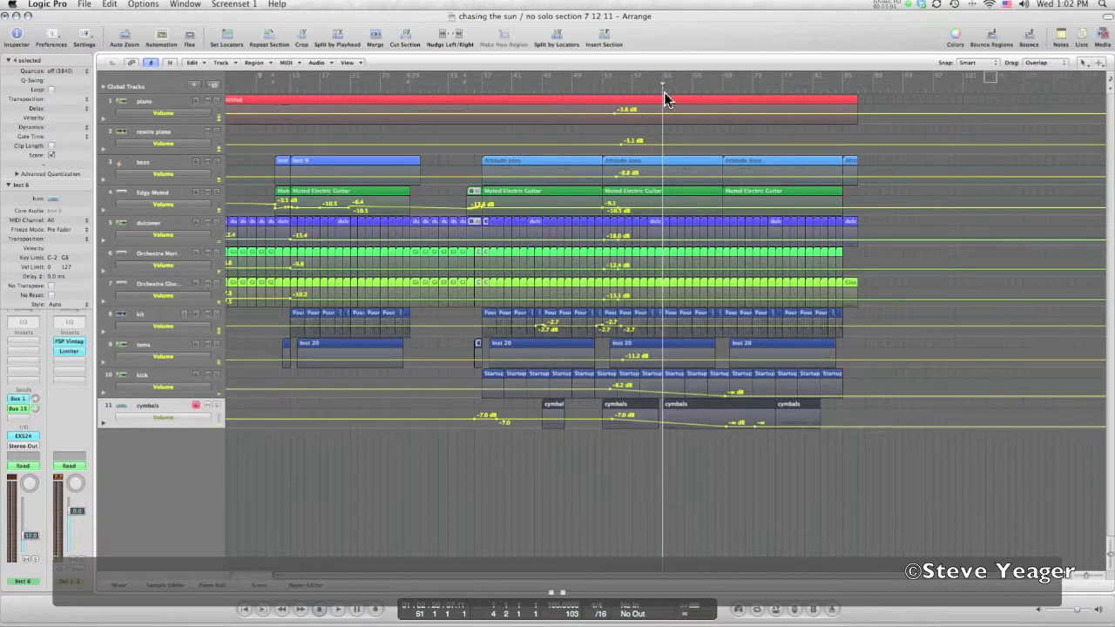
# Step: Fade the piano track's volume from bar 61 down to silence
pyautogui.click(662, 114)
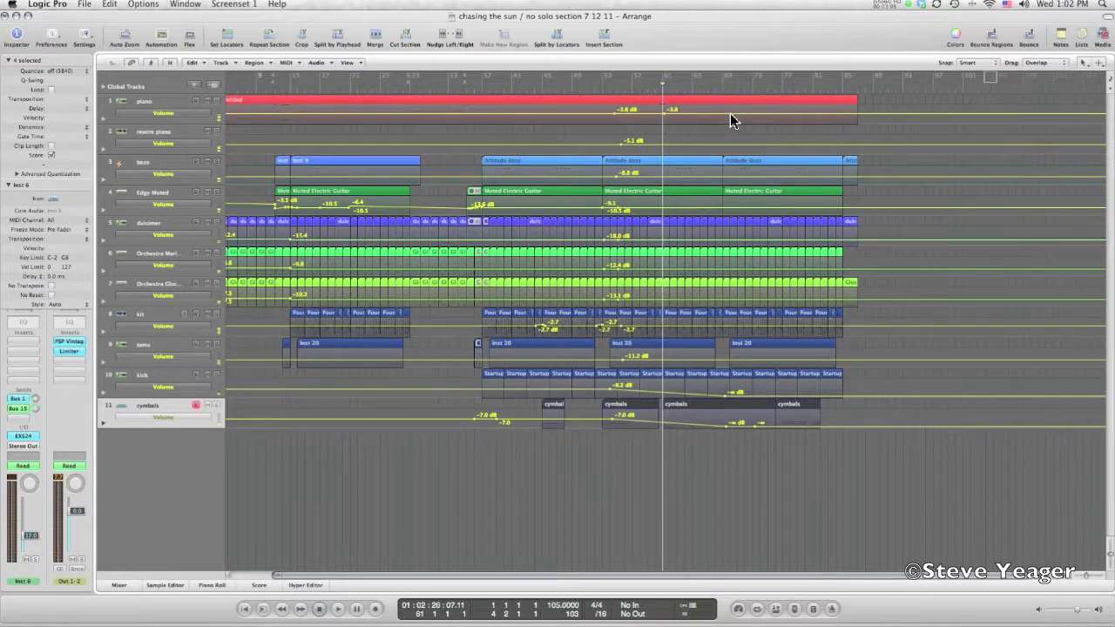
pyautogui.click(730, 113)
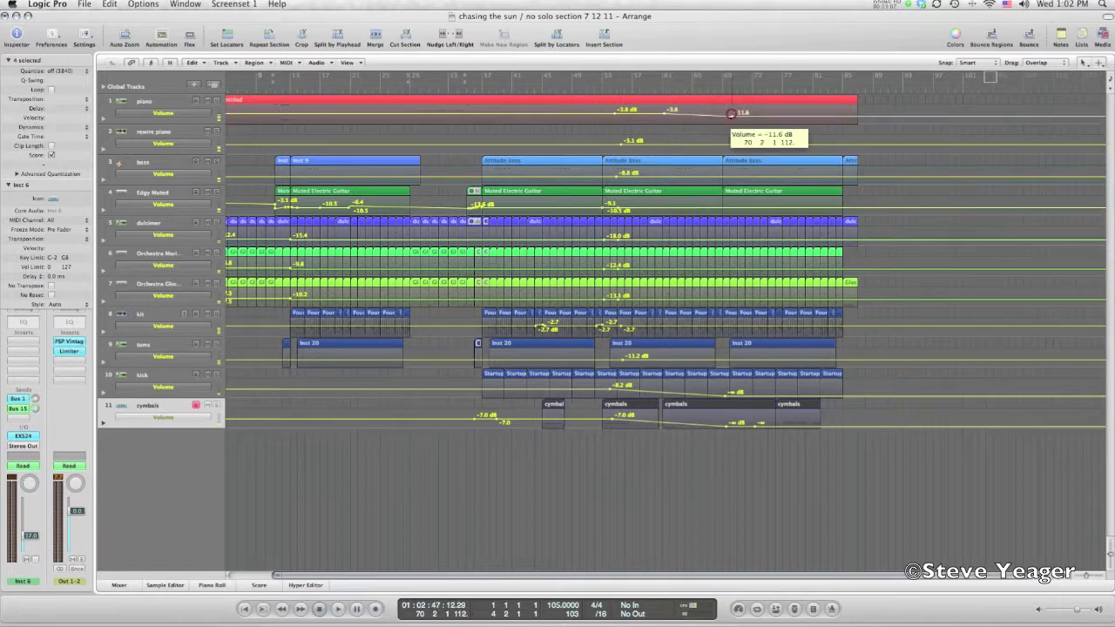
pyautogui.moveTo(732, 113); pyautogui.dragTo(737, 120)
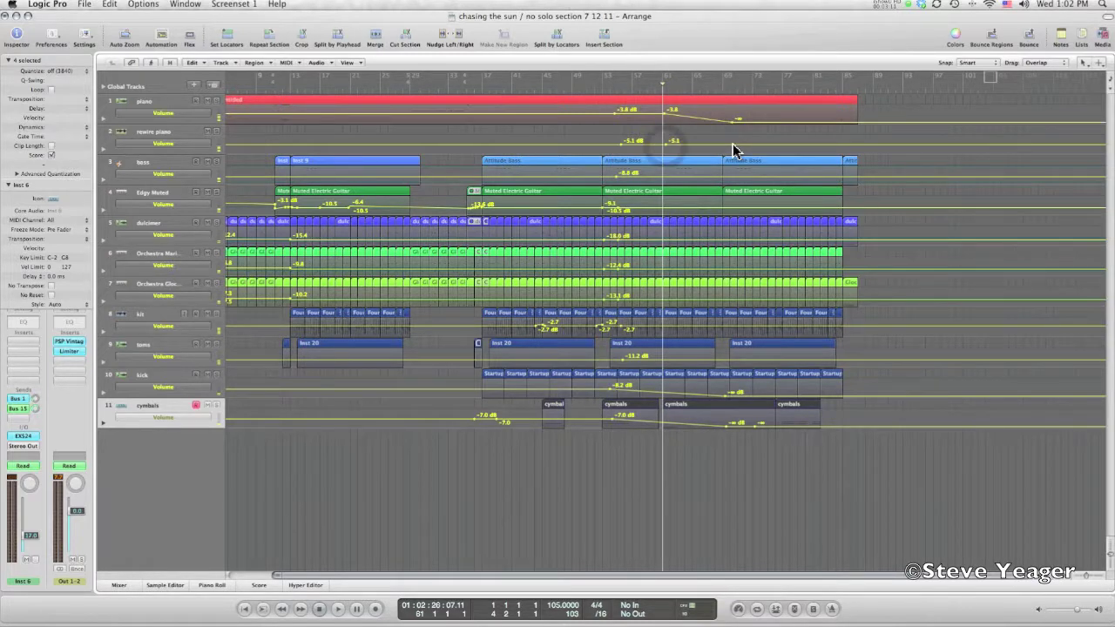
# Step: Fade the rewire piano, bass, Edgy Muted, dulcimer and Orchestra volumes to silence, then play back
pyautogui.click(733, 145)
pyautogui.click(672, 181)
pyautogui.click(667, 210)
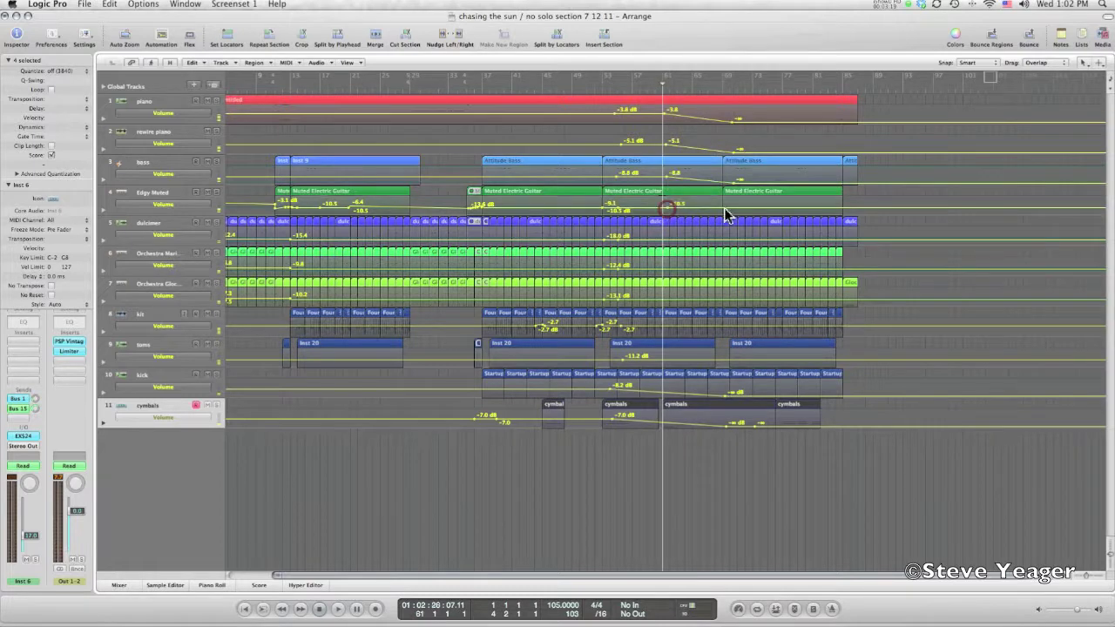
pyautogui.click(735, 209)
pyautogui.click(734, 207)
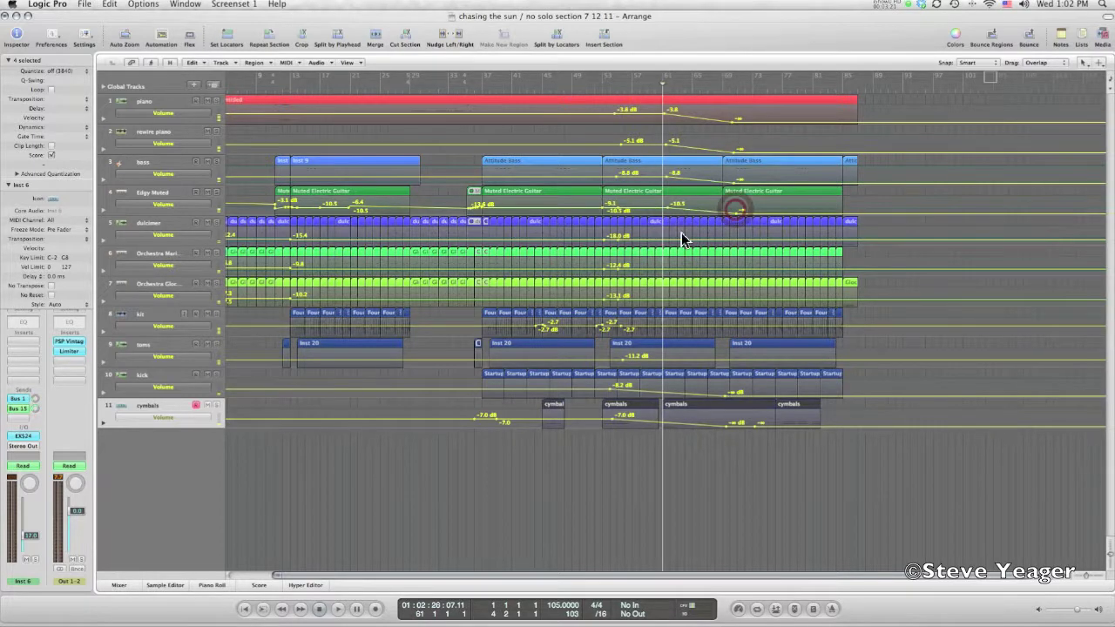
pyautogui.click(673, 241)
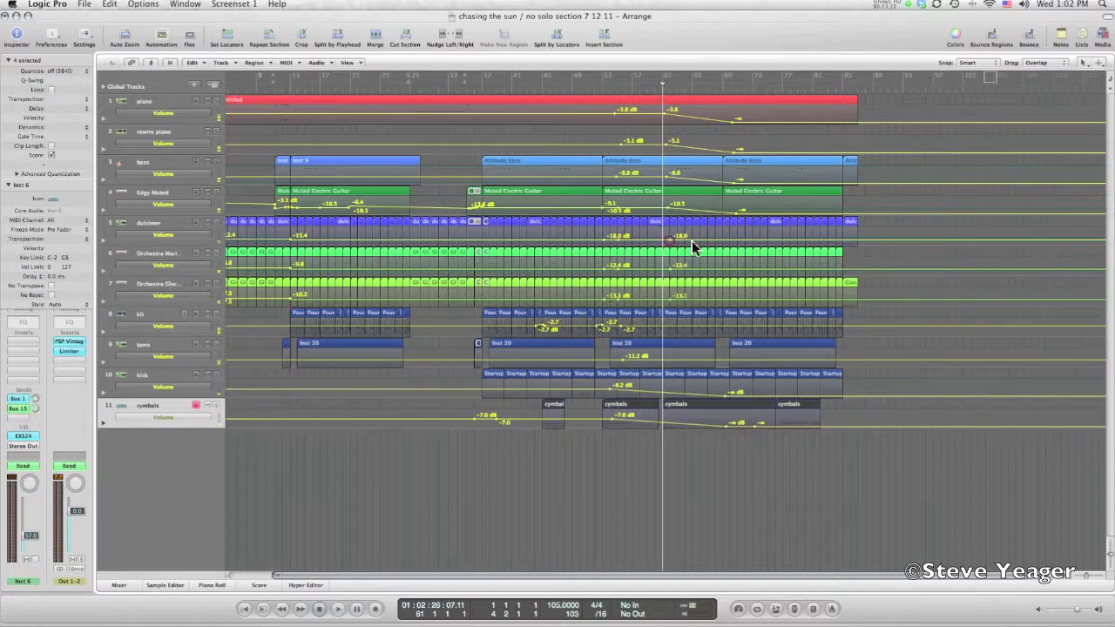
pyautogui.click(740, 242)
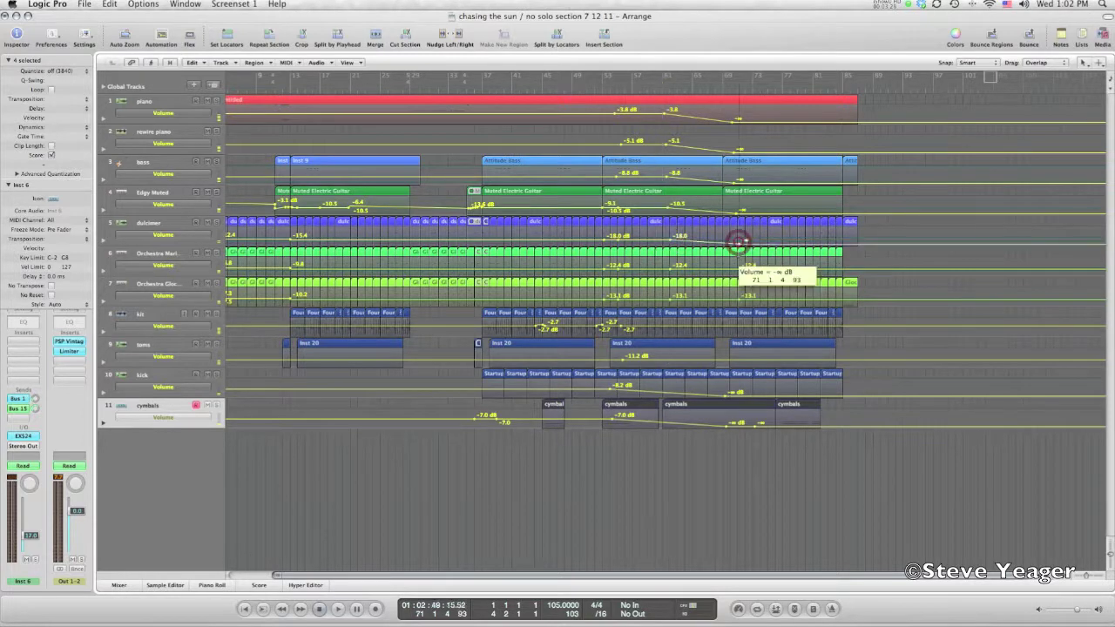
pyautogui.moveTo(738, 242); pyautogui.dragTo(739, 236)
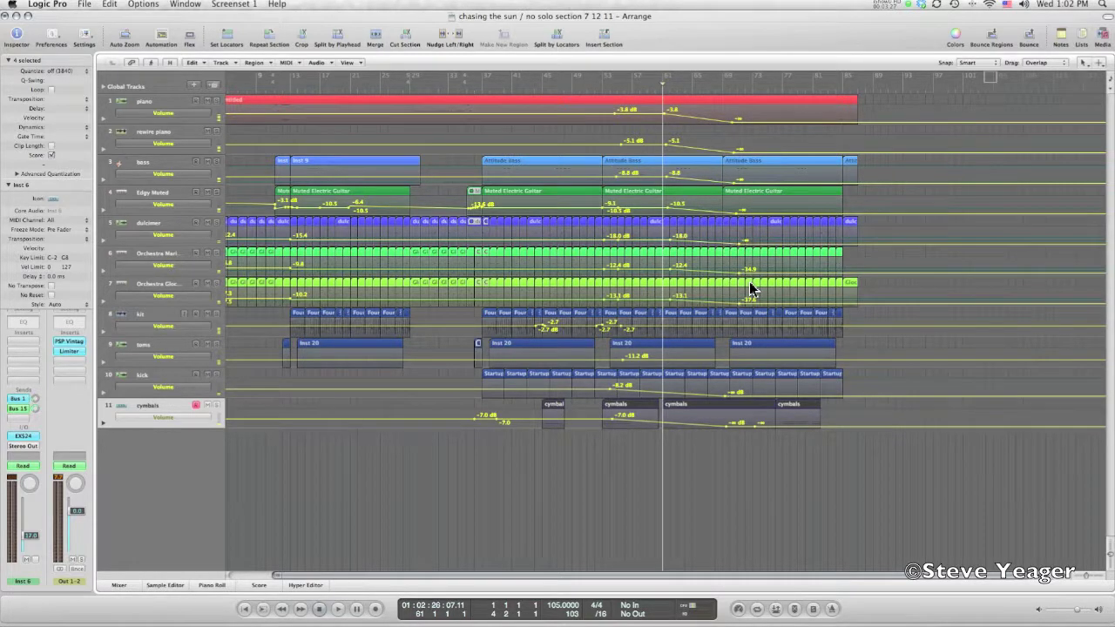
pyautogui.press('space')
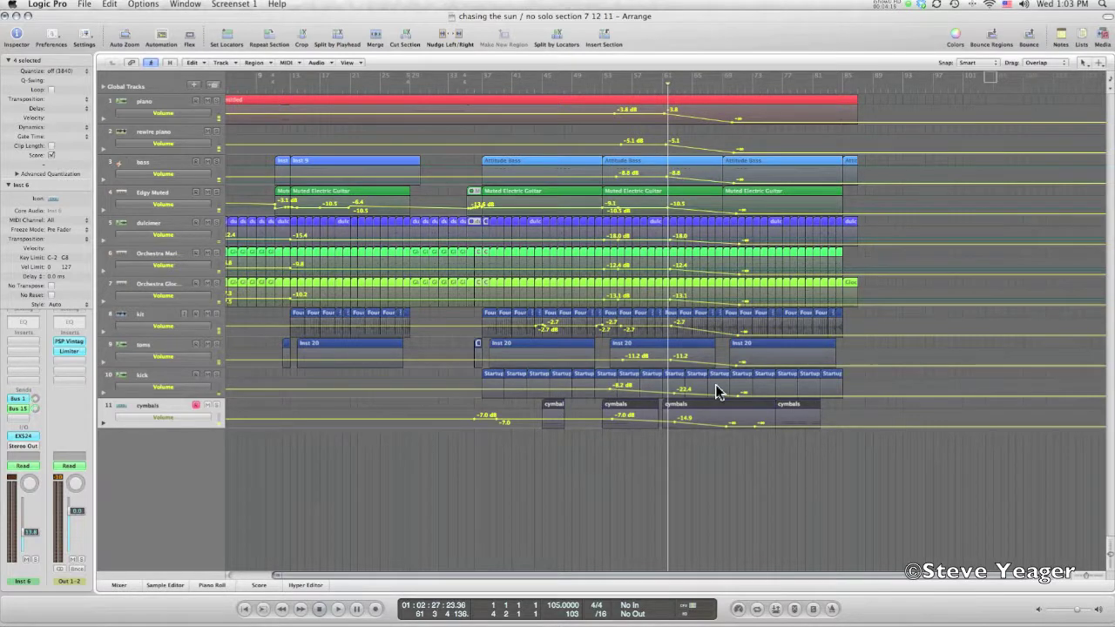
pyautogui.press('x')
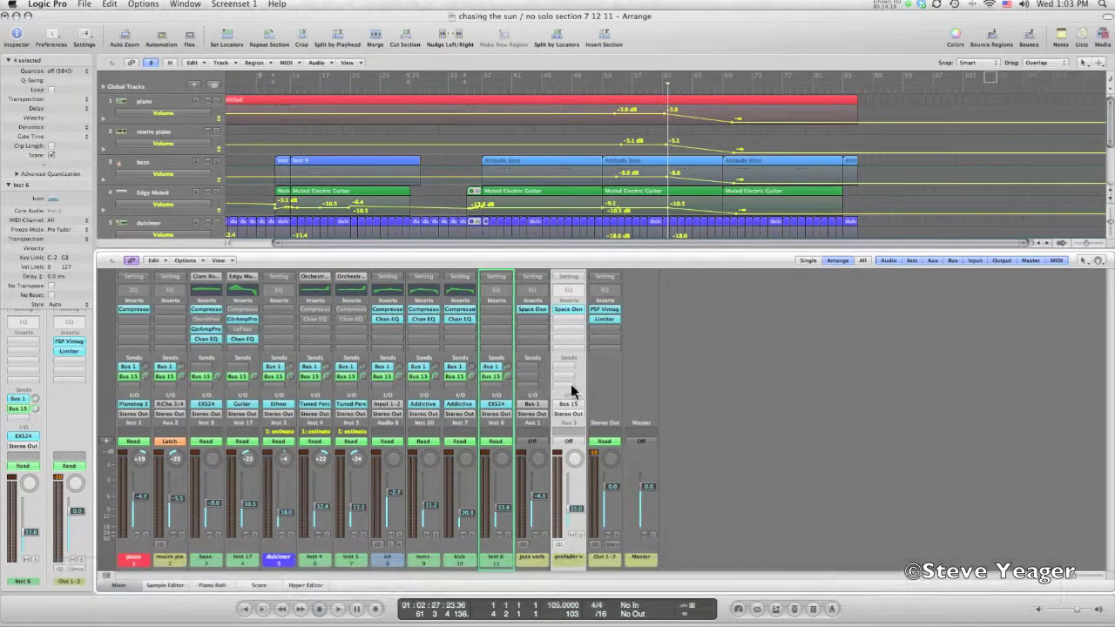
# Step: Set the prefader verb strip to Latch automation and move its track below cymbals
pyautogui.click(568, 442)
pyautogui.click(583, 469)
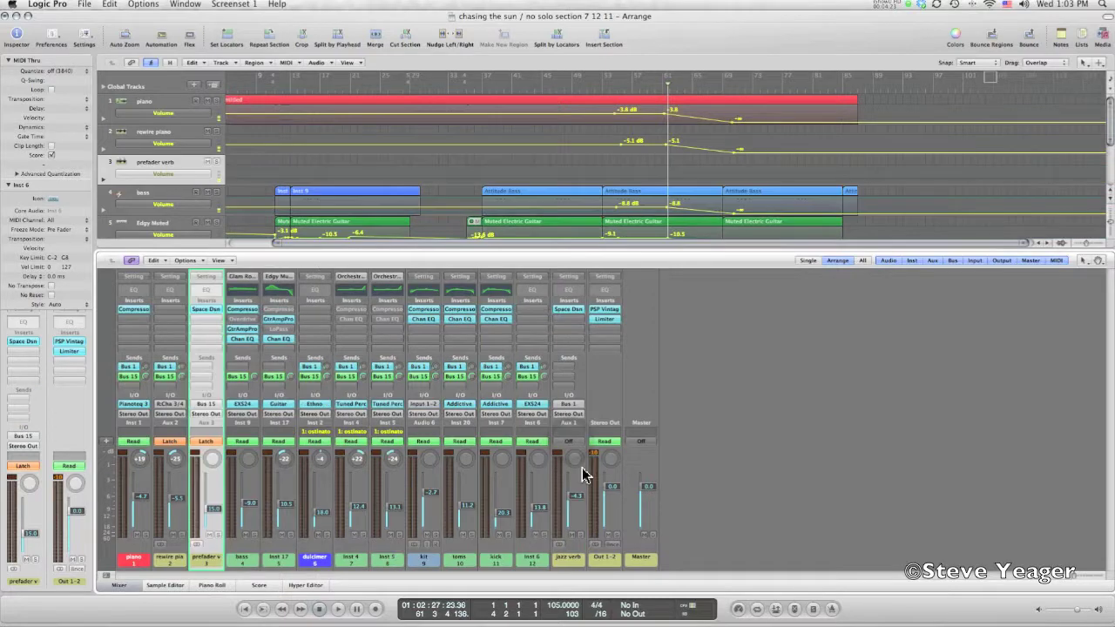
pyautogui.click(119, 586)
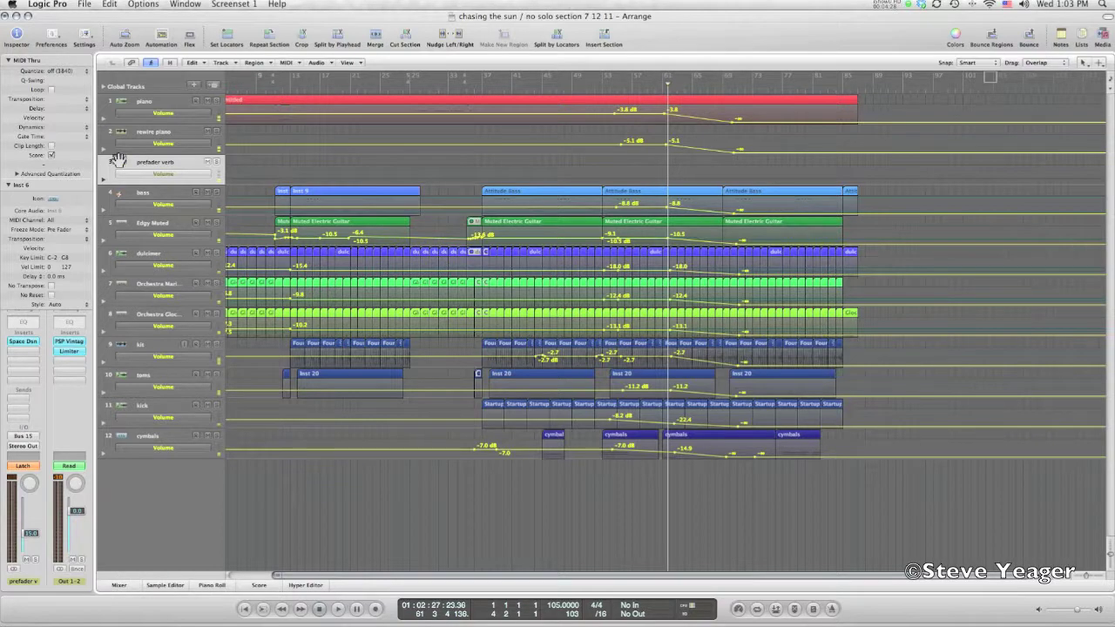
pyautogui.moveTo(119, 159); pyautogui.dragTo(119, 444)
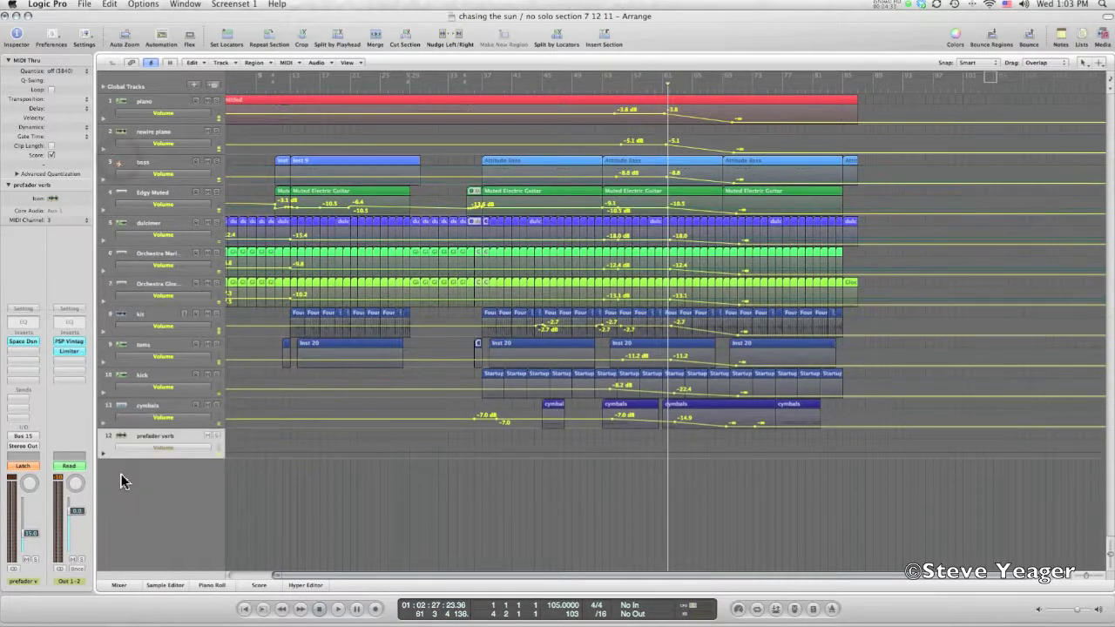
# Step: Draw a prefader verb volume swell from silence up to about -6.6 dB and back down
pyautogui.click(124, 35)
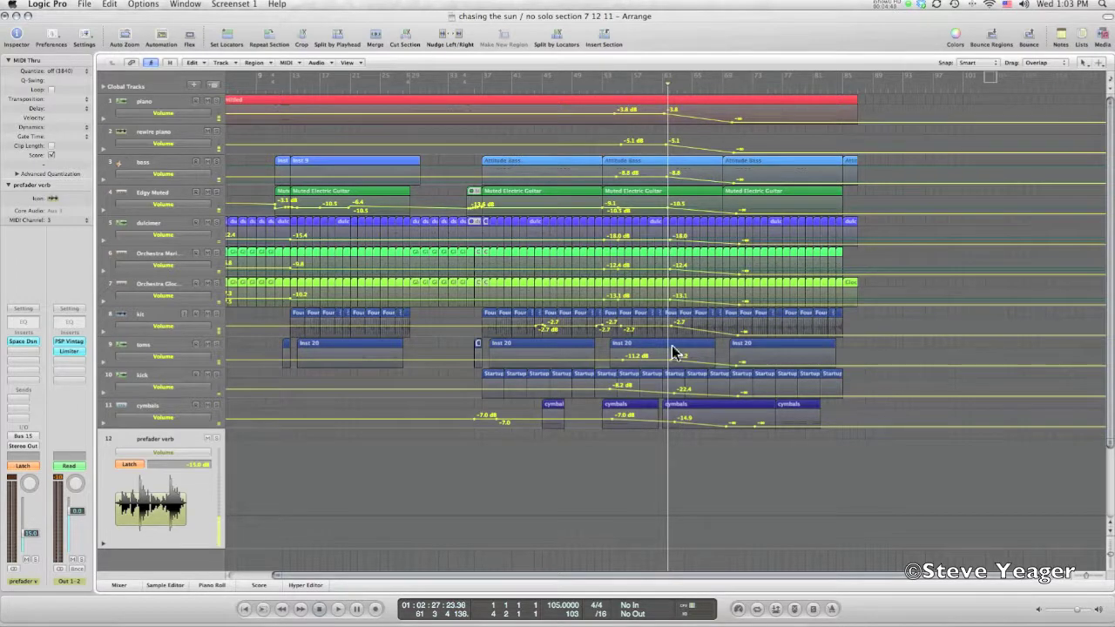
pyautogui.click(673, 515)
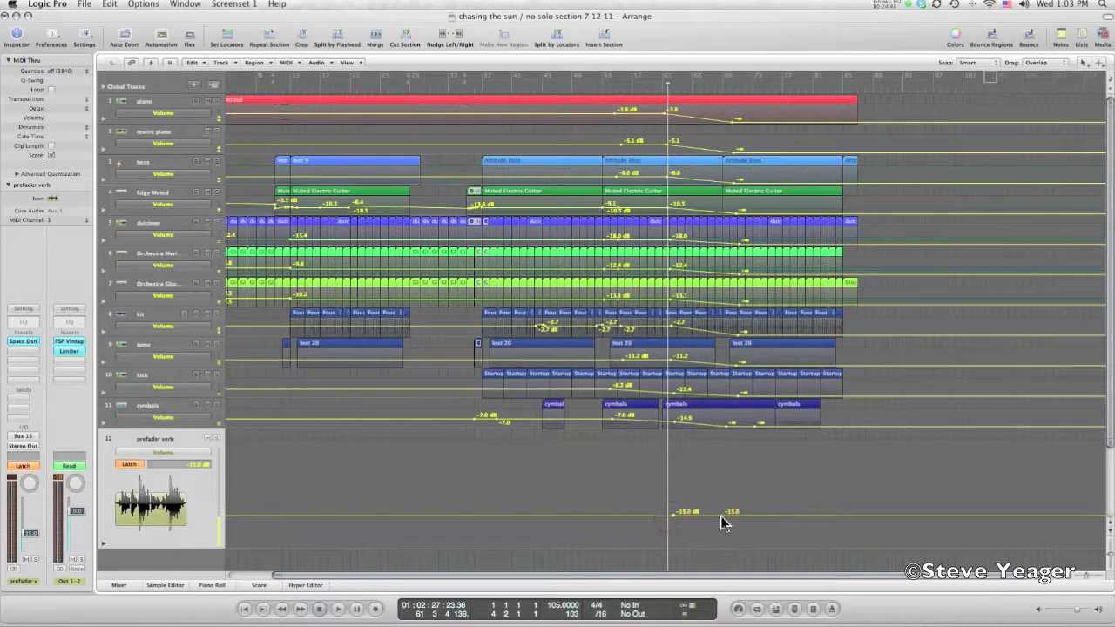
pyautogui.moveTo(659, 520); pyautogui.dragTo(342, 545)
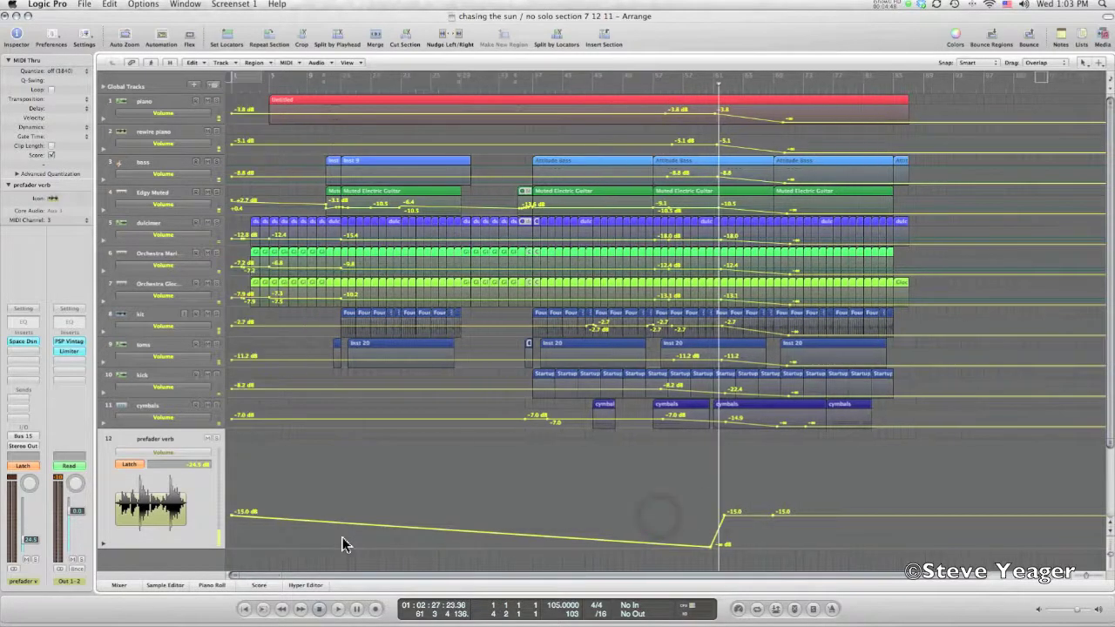
pyautogui.click(232, 520)
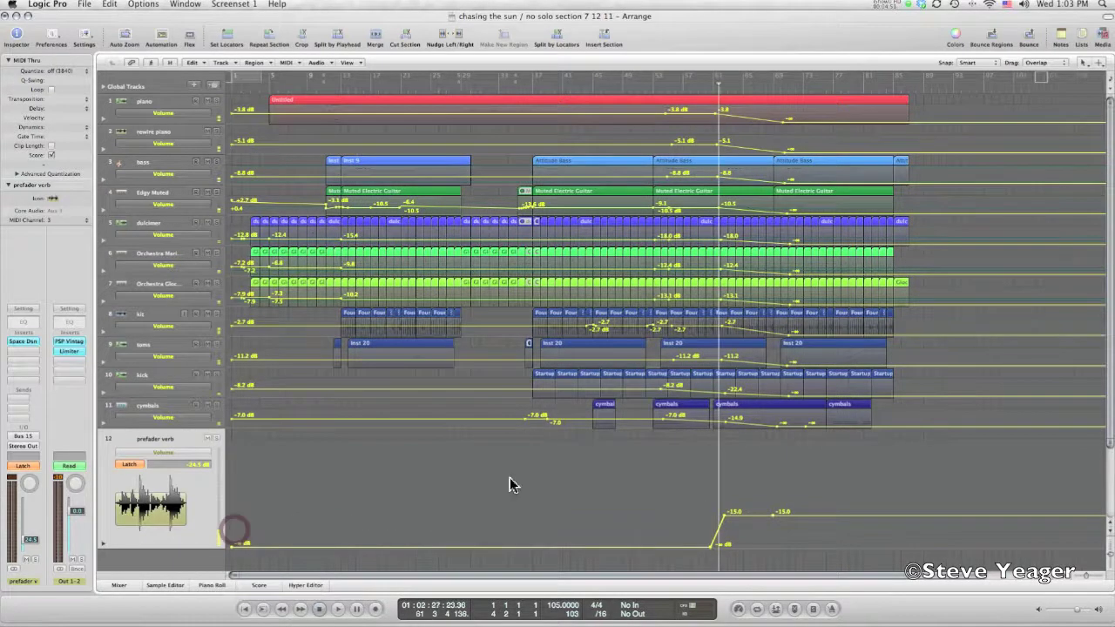
pyautogui.moveTo(668, 514); pyautogui.dragTo(765, 582)
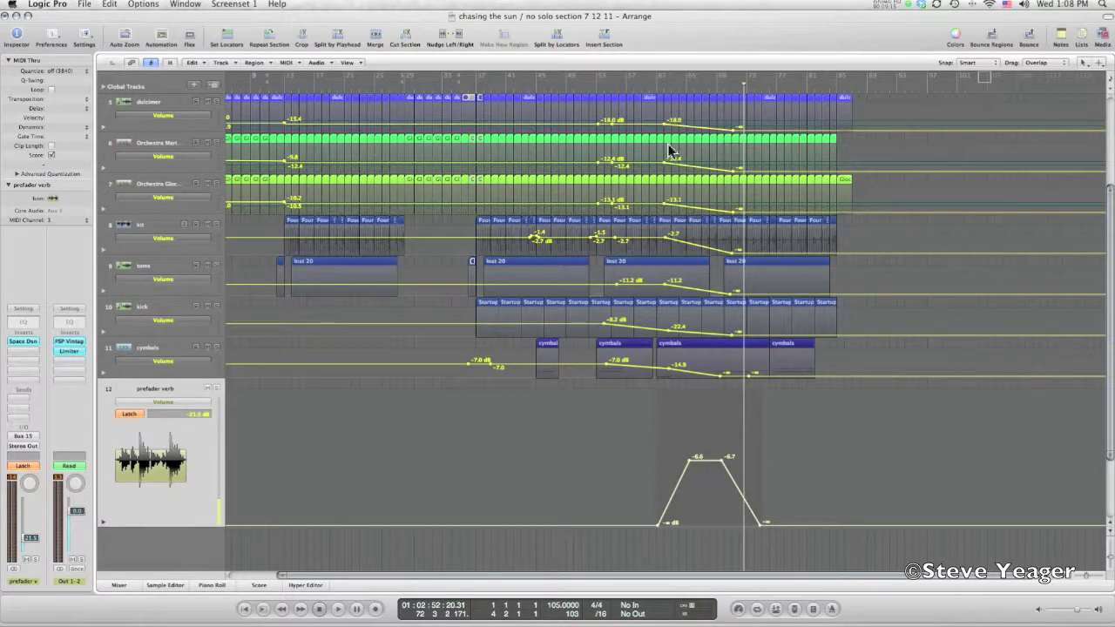
pyautogui.click(640, 93)
pyautogui.press('space')
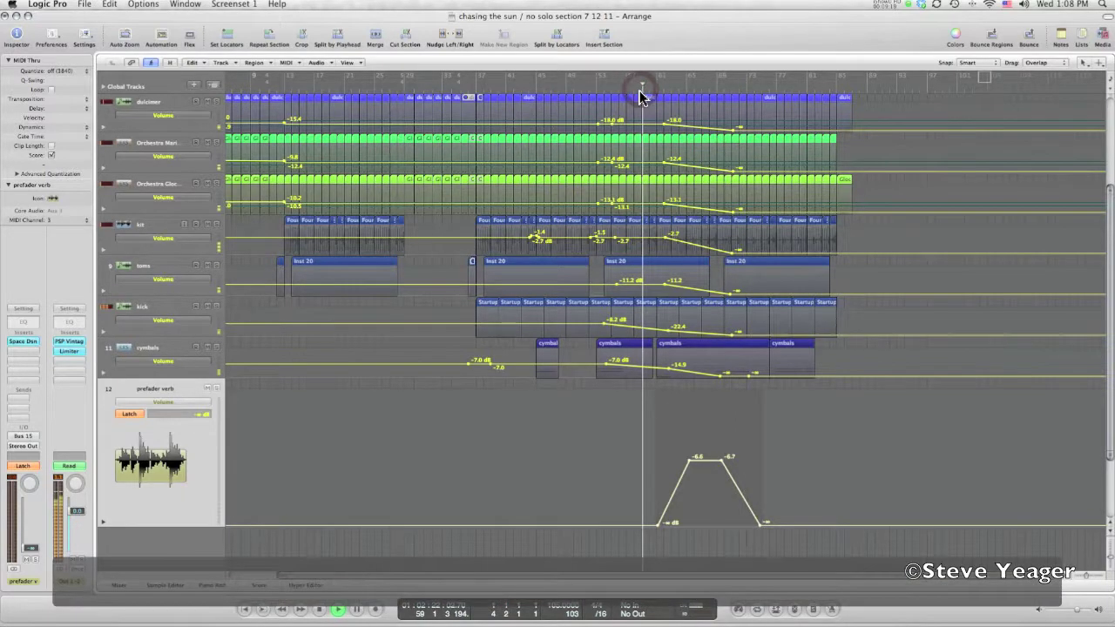